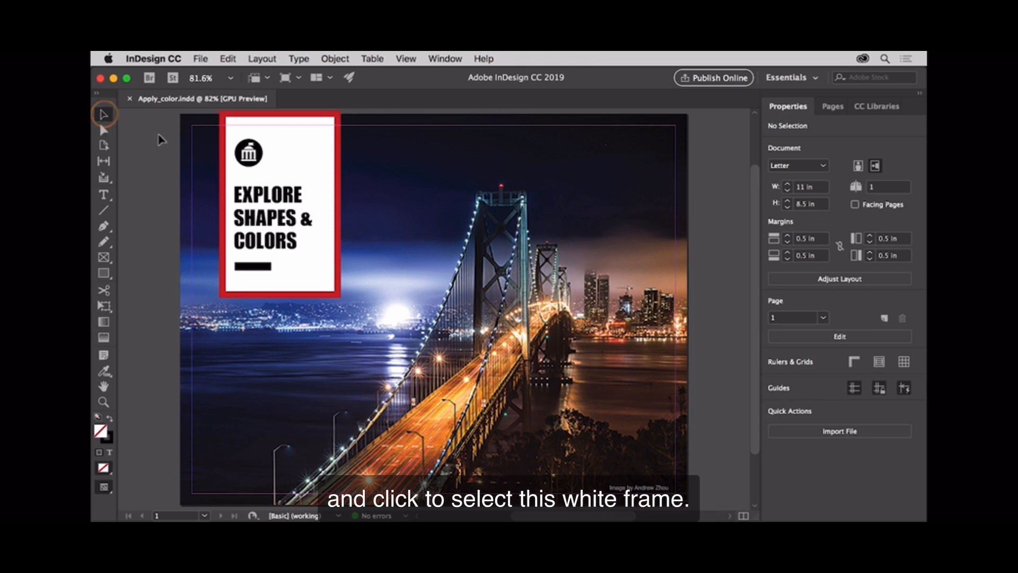
Select the white frame behind the heading and try the cyan, magenta and yellow swatches as its fill
click(278, 166)
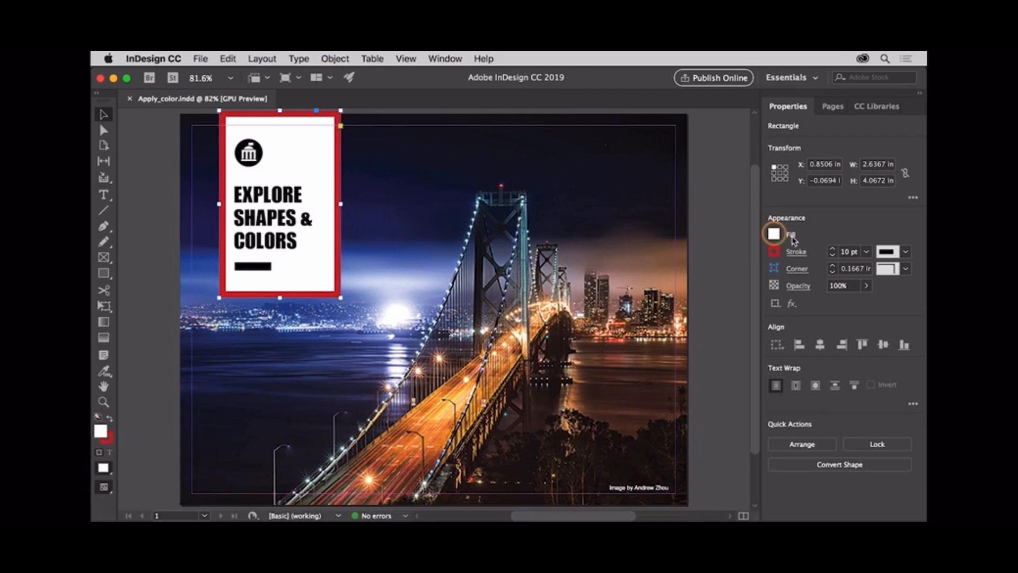
click(773, 234)
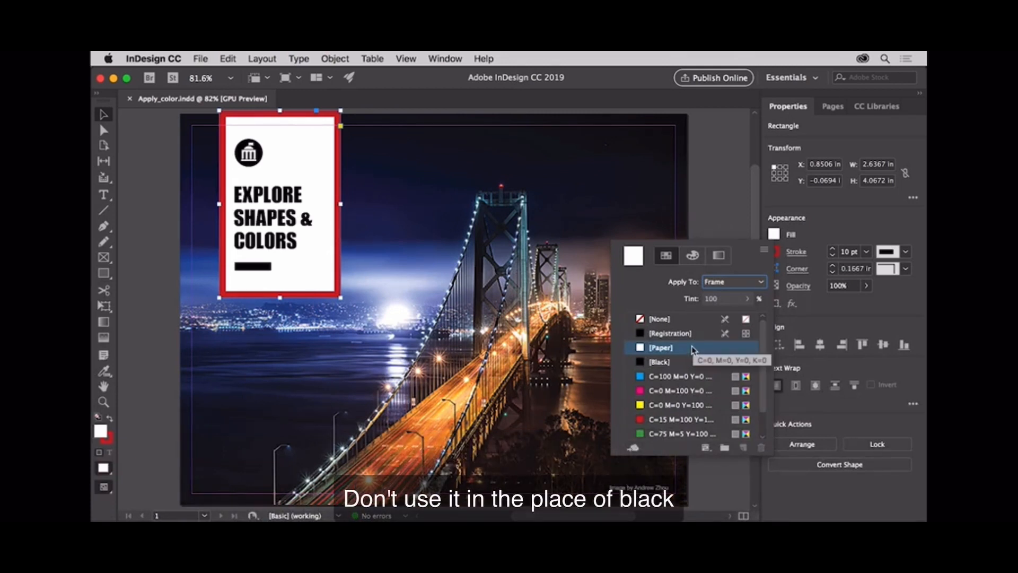
click(684, 376)
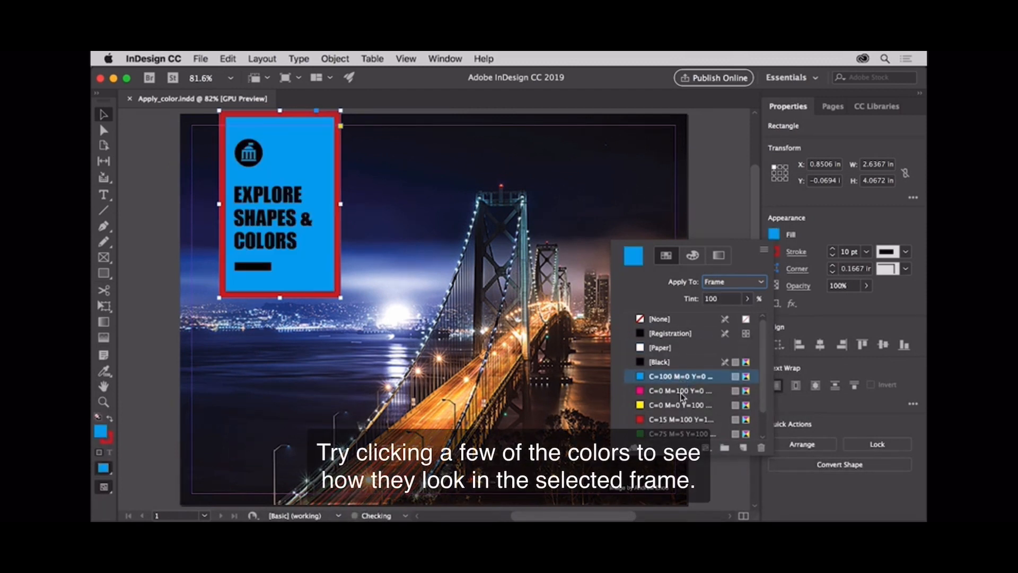
click(681, 392)
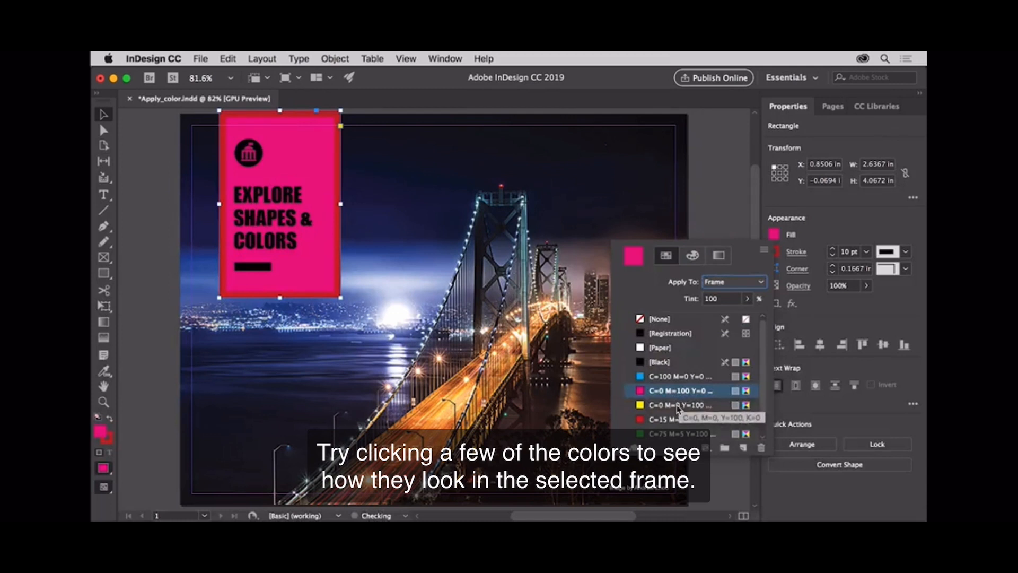
click(678, 406)
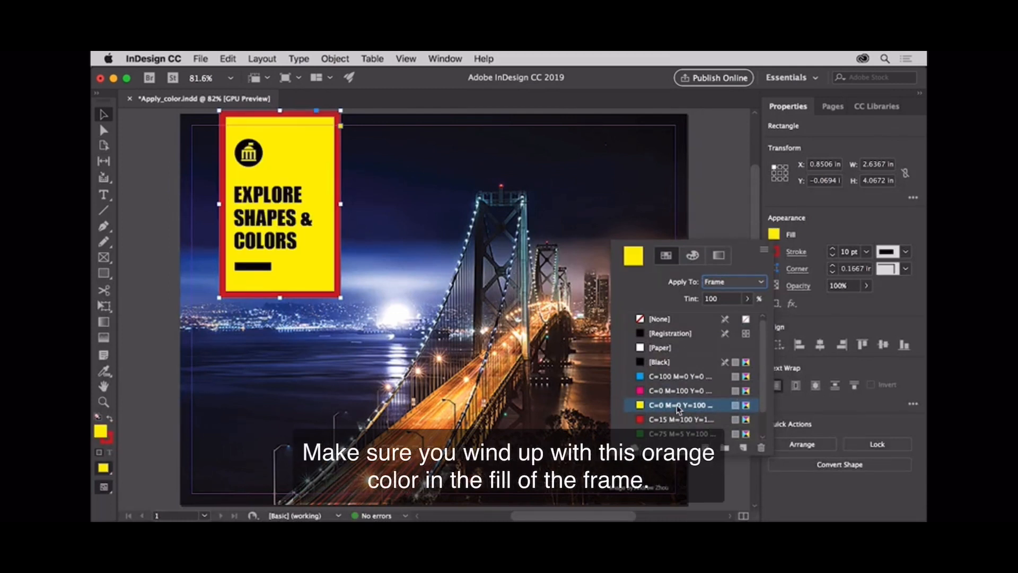
Fill the frame behind the heading with the orange C=0 M=76 Y=96 swatch
scroll(677, 408, down, 1)
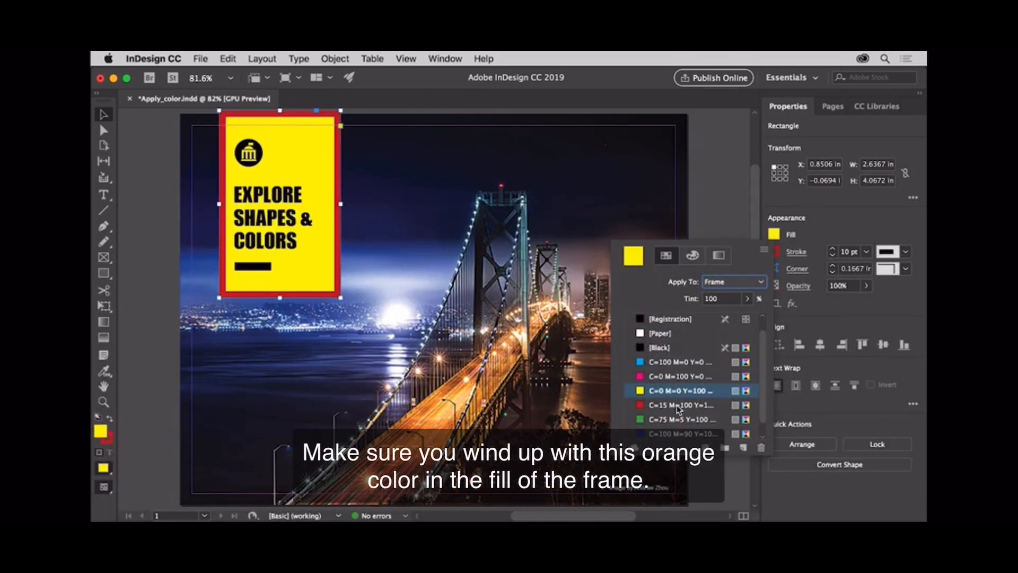
scroll(677, 405, down, 1)
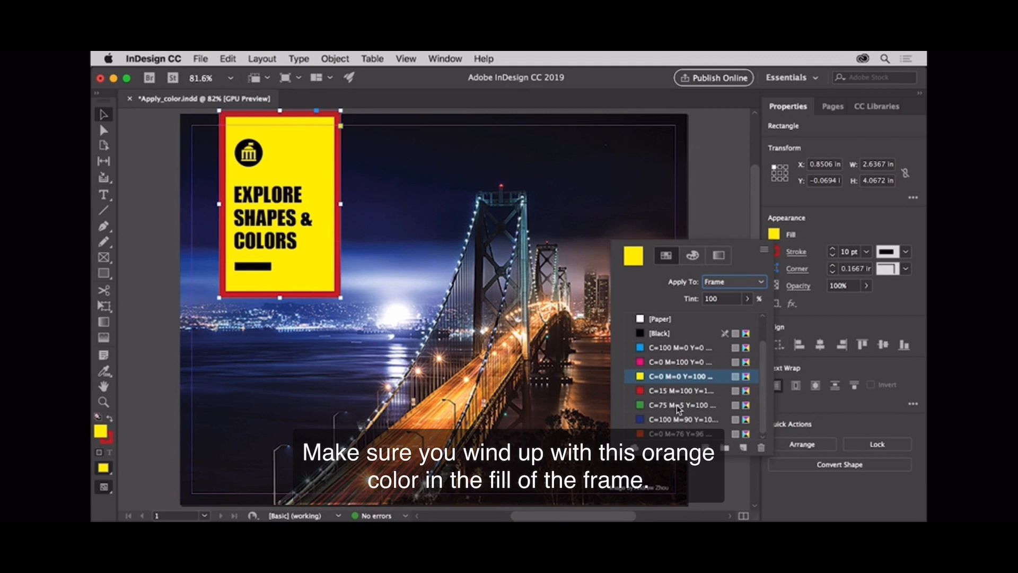
click(675, 433)
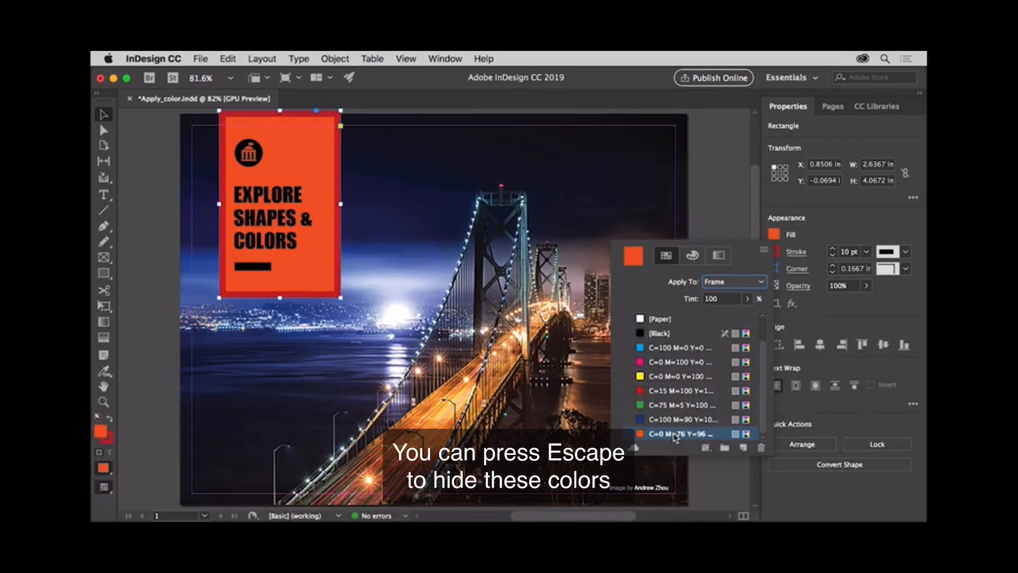
key(Escape)
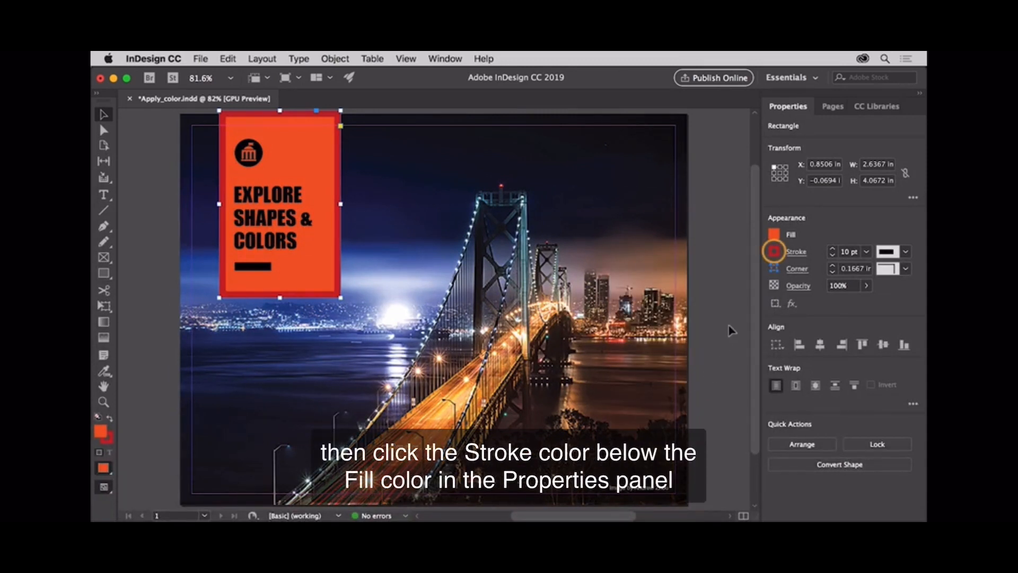
Remove the red border of the frame by setting its stroke color to [None]
click(773, 253)
click(773, 253)
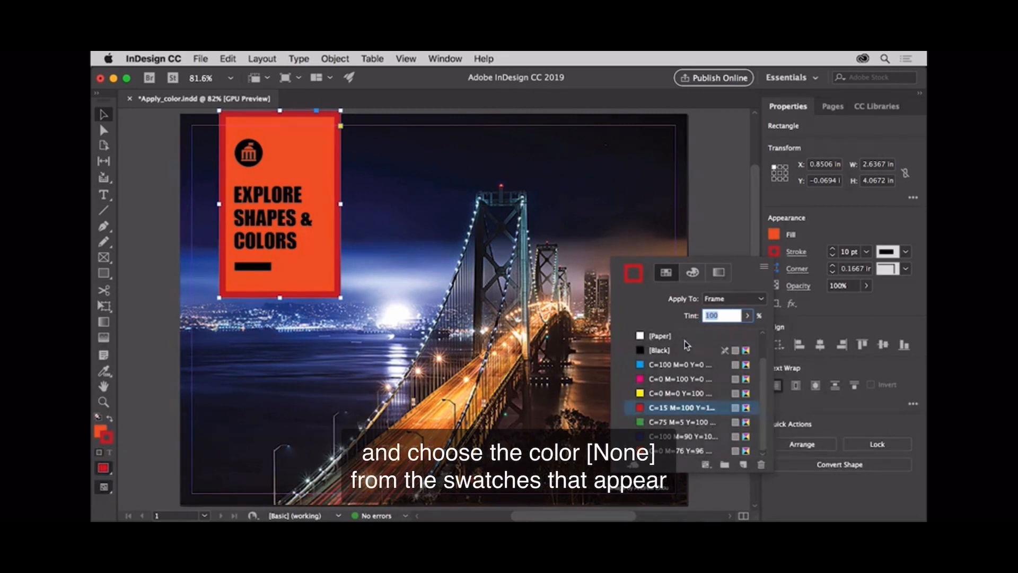
scroll(685, 341, up, 2)
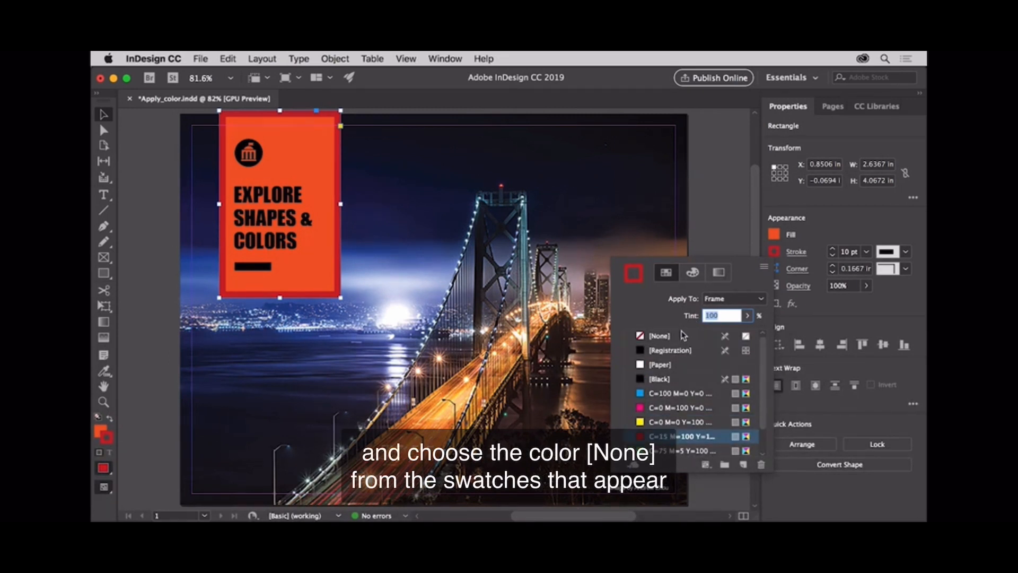
click(682, 335)
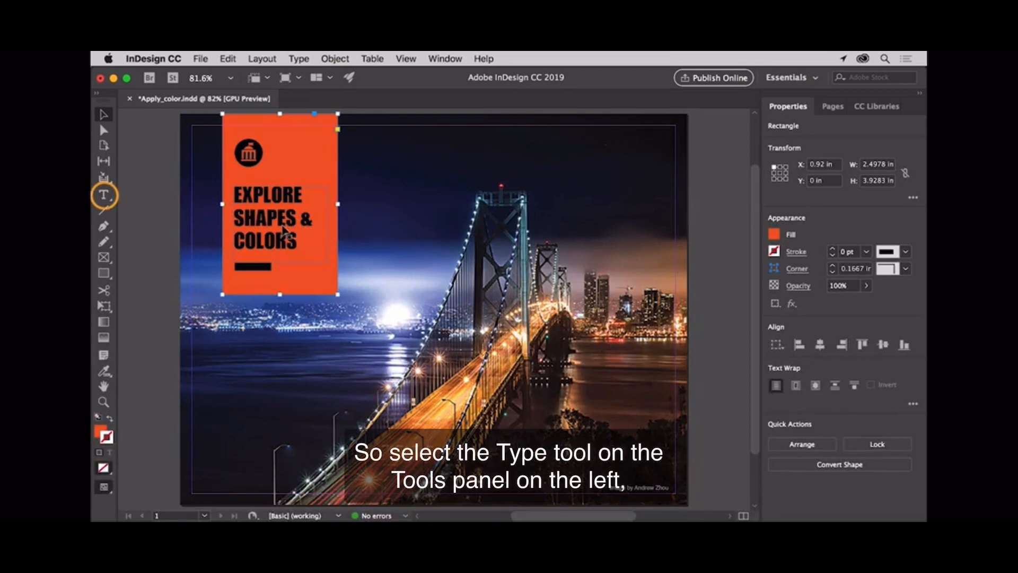
Recolor the "EXPLORE SHAPES & COLORS" text with a dark blue CMYK fill of C=100, M=70, Y=0, K=34
click(105, 196)
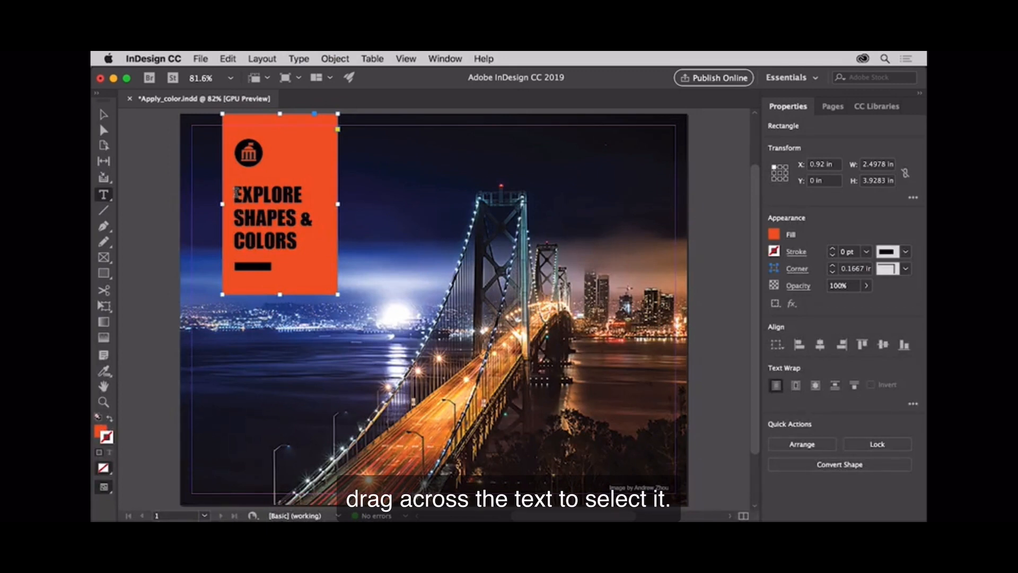
drag(237, 192, 293, 237)
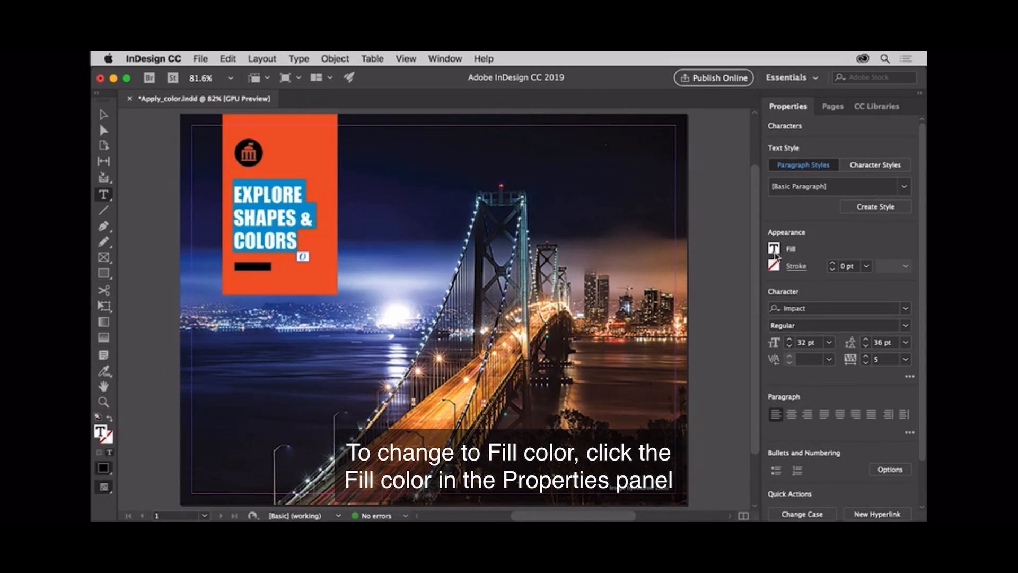
click(775, 250)
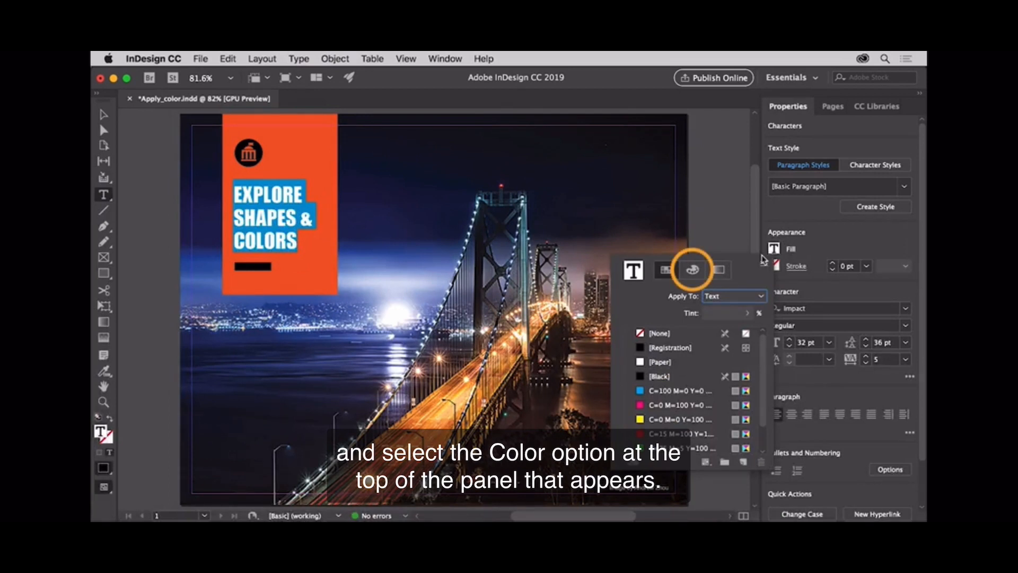
click(692, 270)
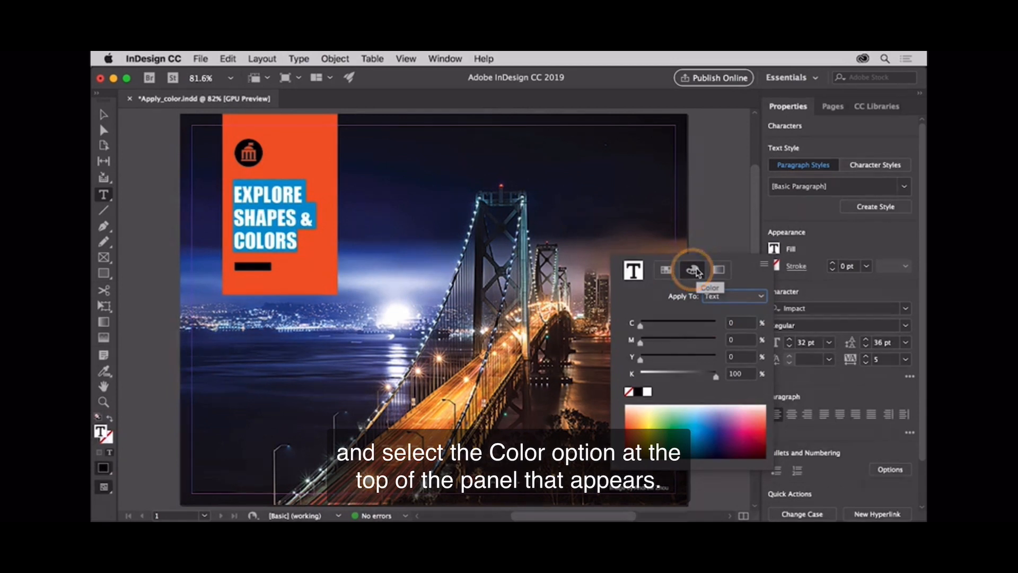
click(764, 265)
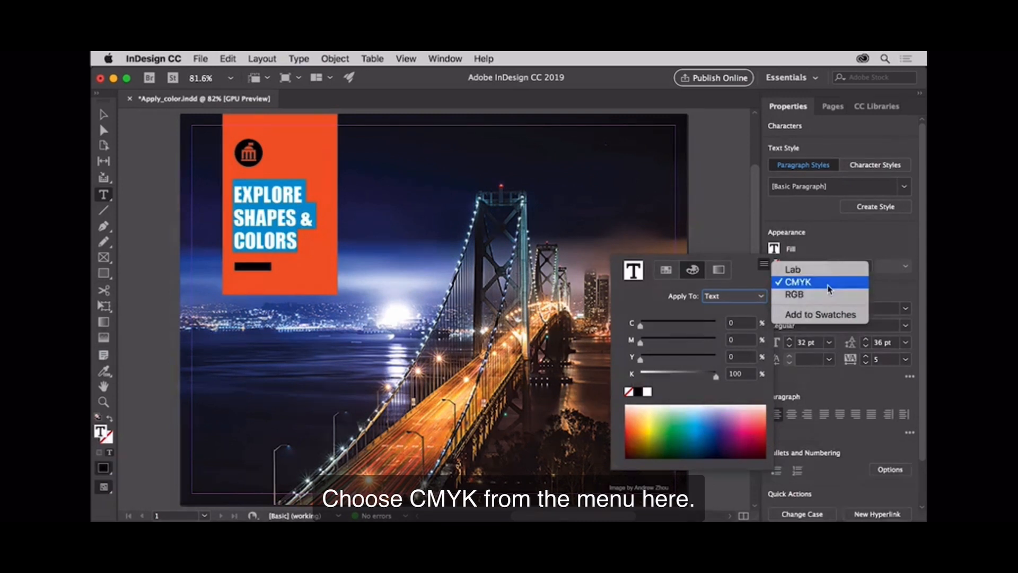
click(828, 288)
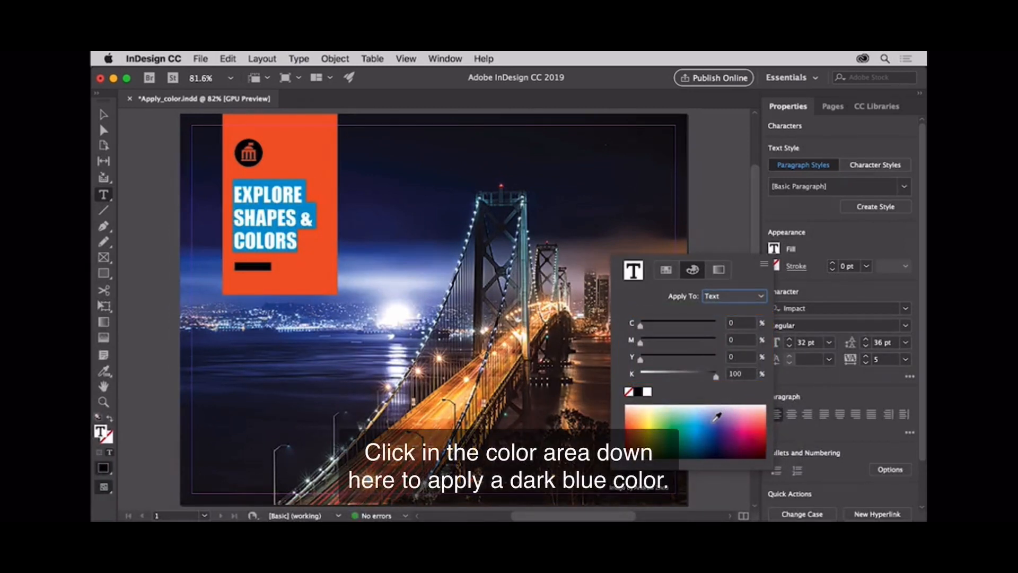
drag(713, 421, 713, 433)
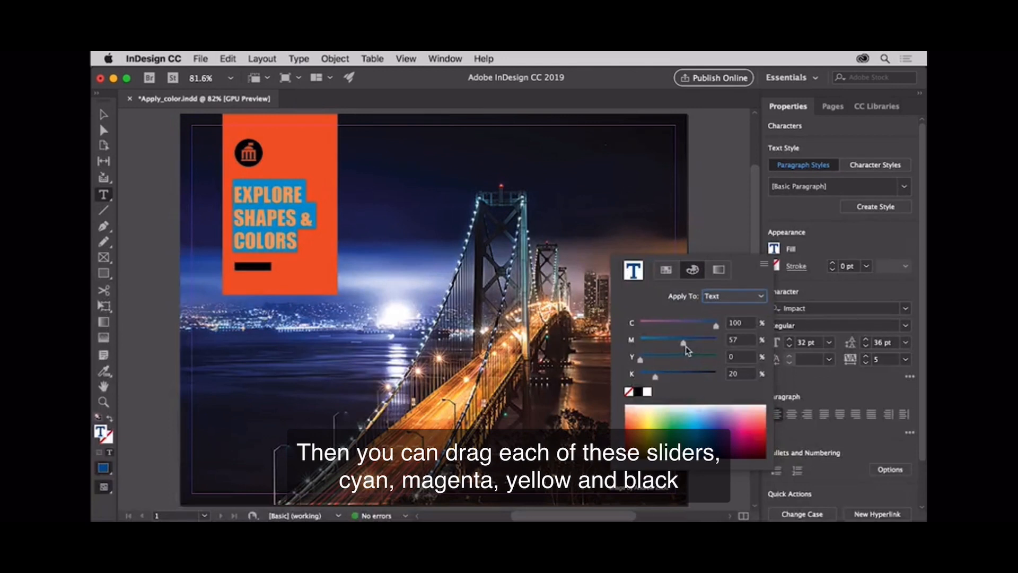
drag(685, 346, 693, 347)
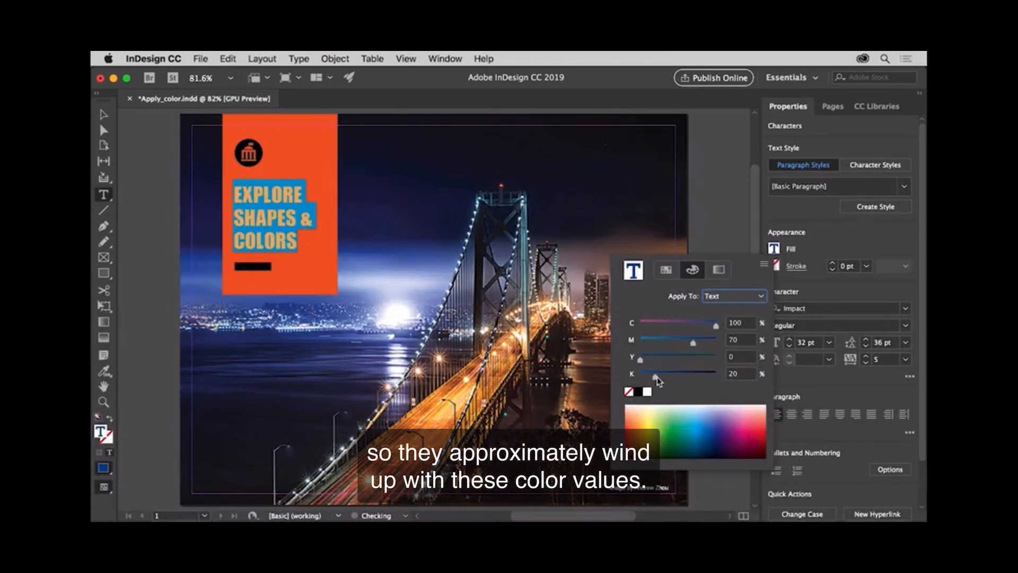
drag(656, 376, 667, 377)
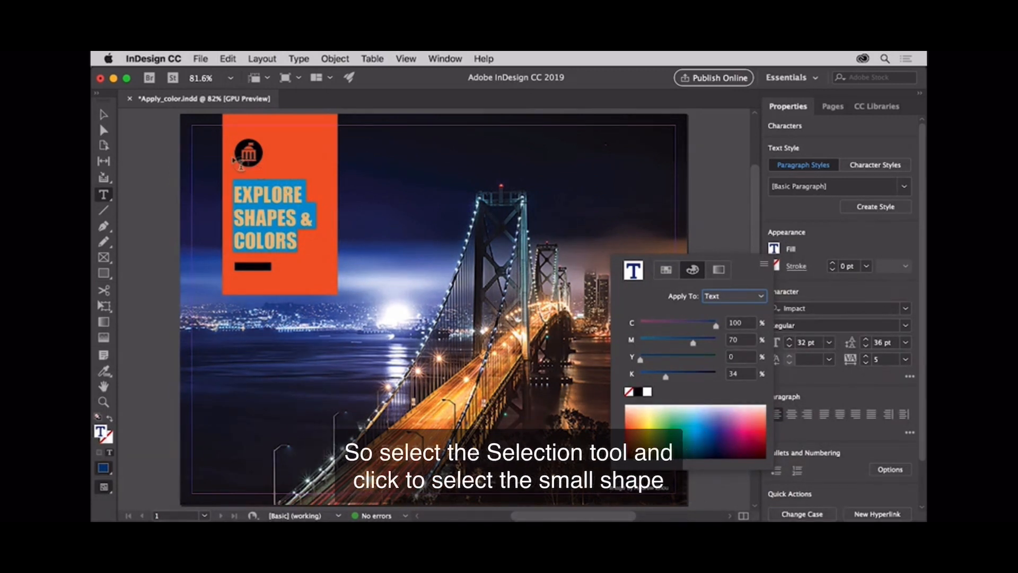
Apply the heading's dark blue to both the small black bar and the round icon group with the Eyedropper tool, and deselect everything
click(105, 118)
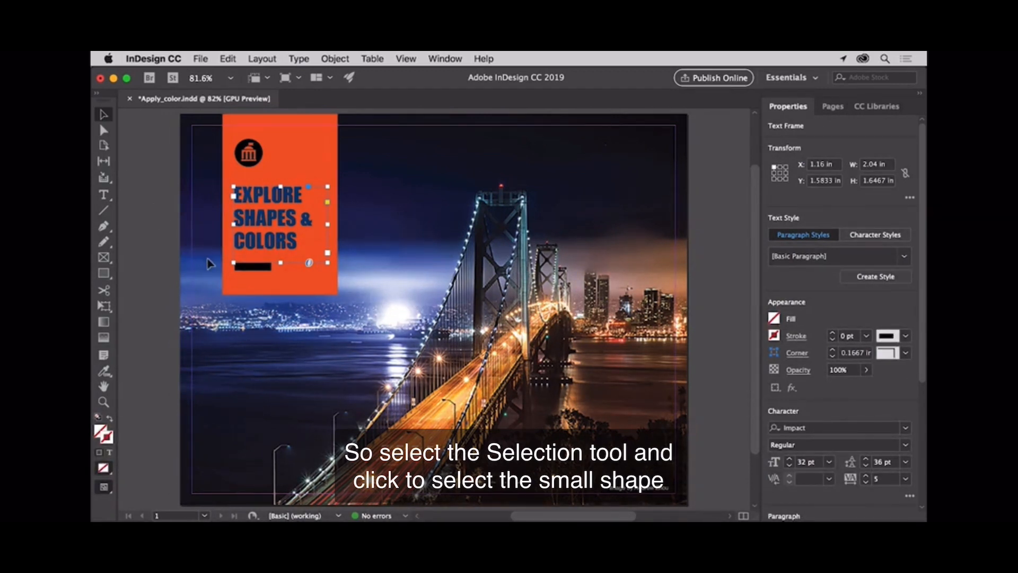
click(245, 271)
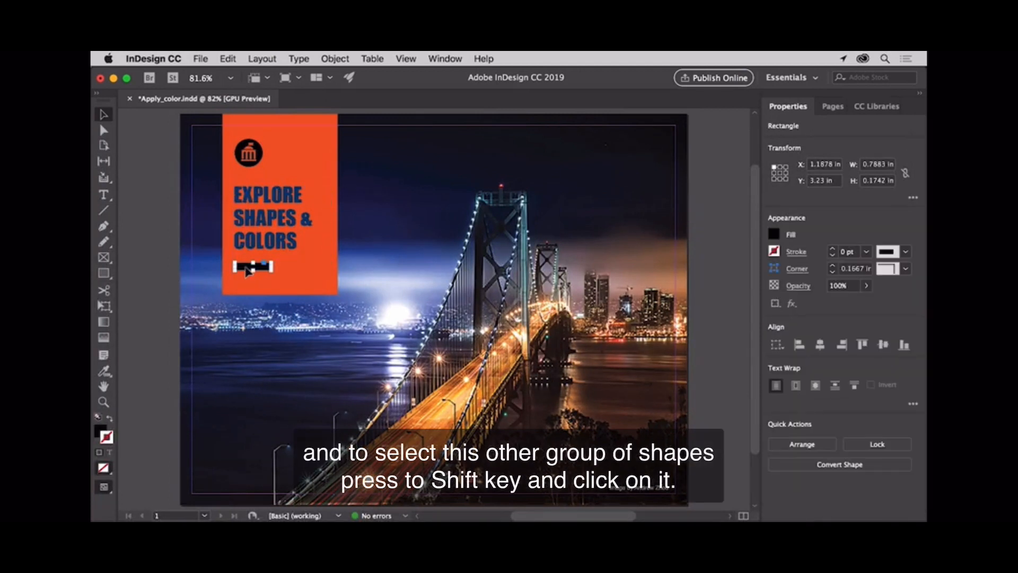
shift+click(250, 168)
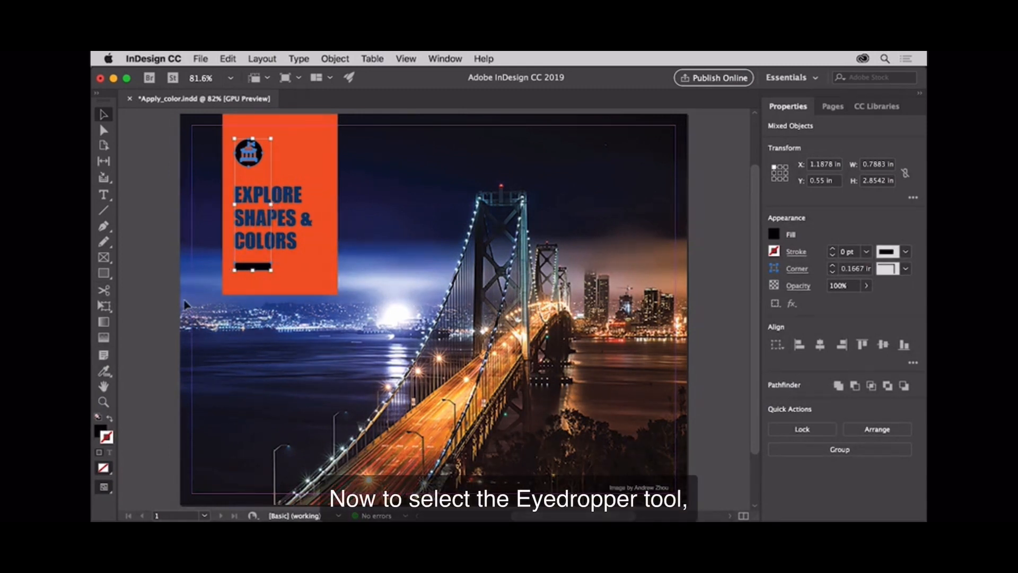
click(105, 372)
click(106, 374)
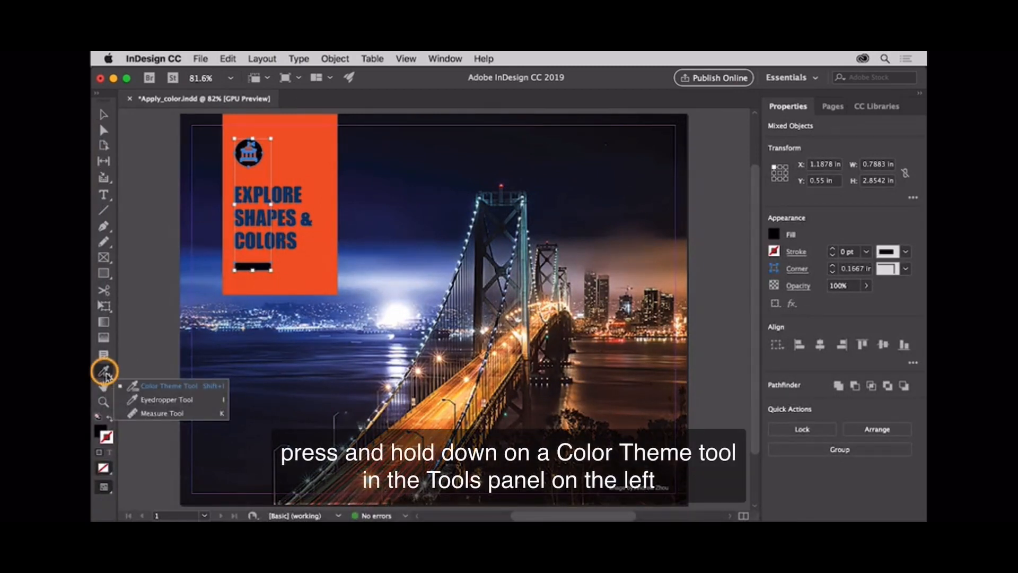
drag(105, 375, 207, 404)
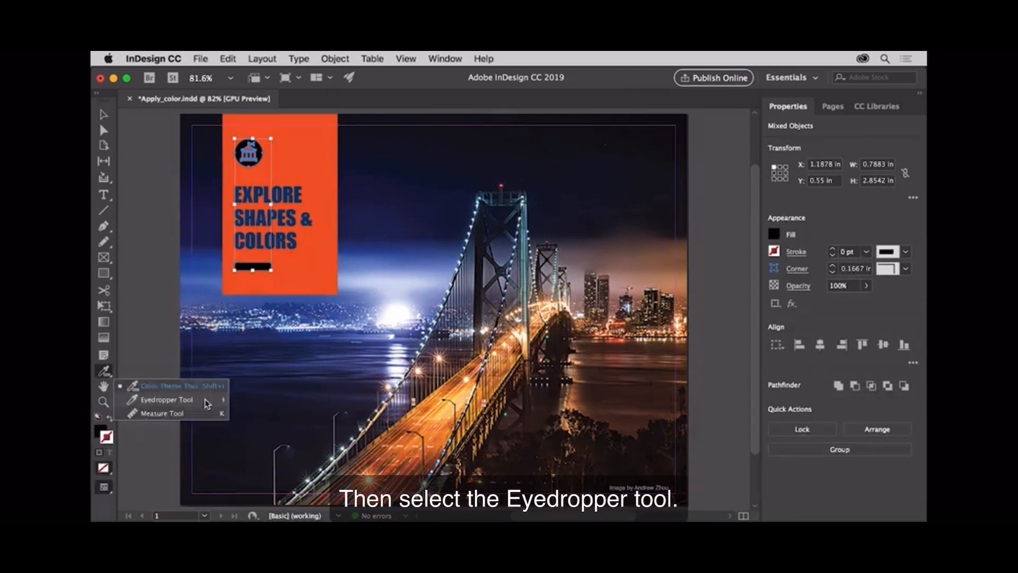
click(206, 404)
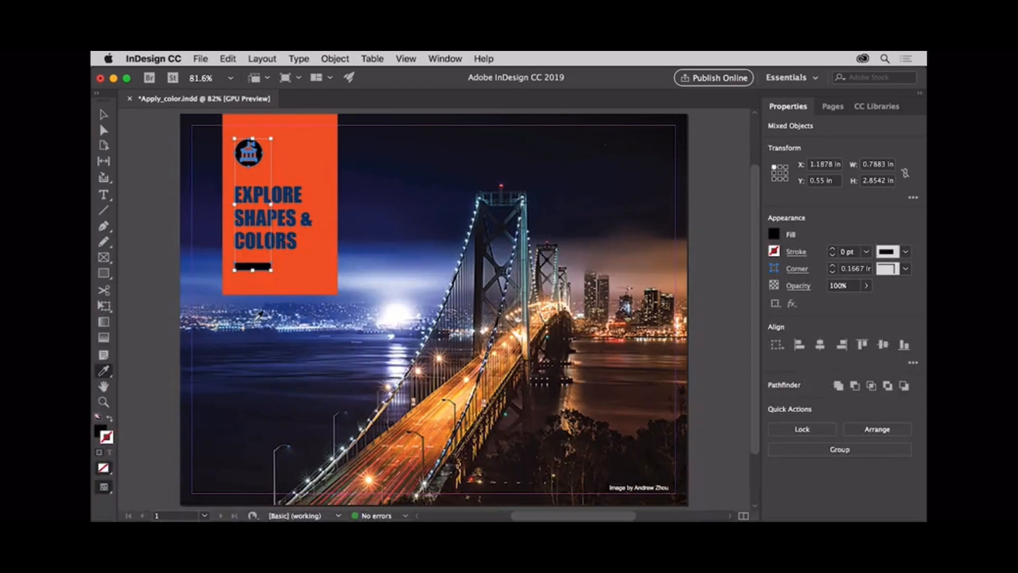
click(281, 238)
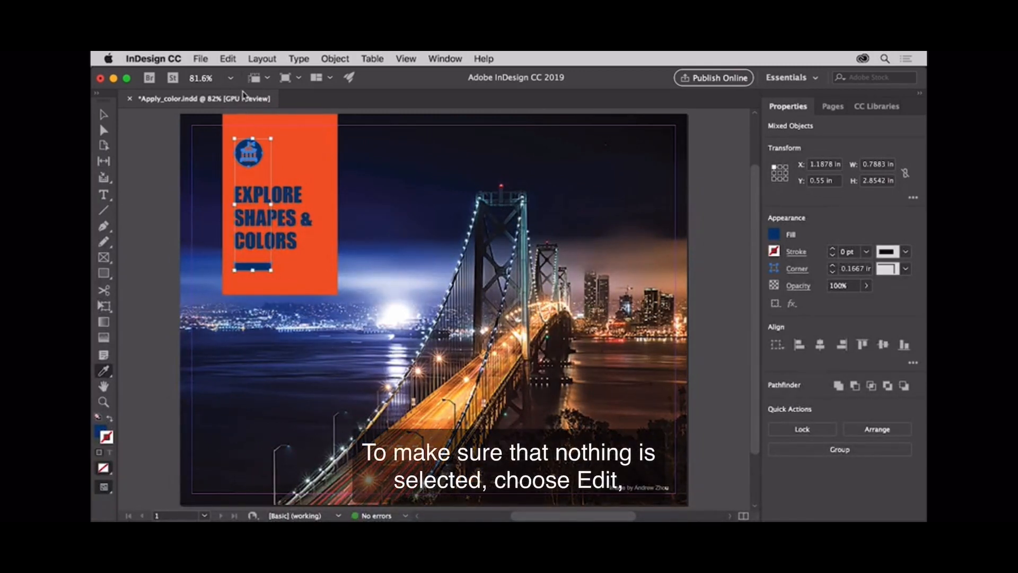
click(228, 58)
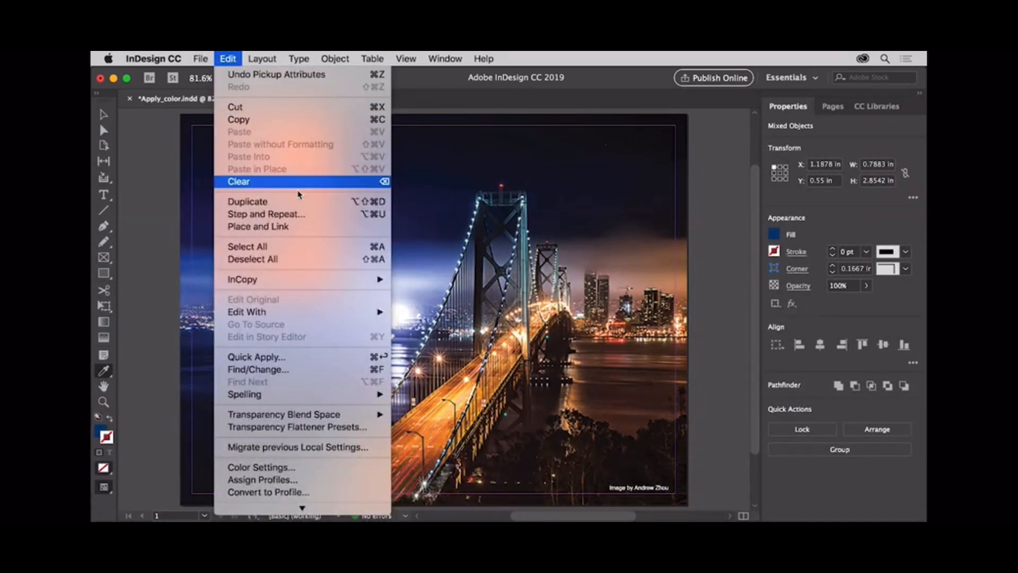
click(301, 259)
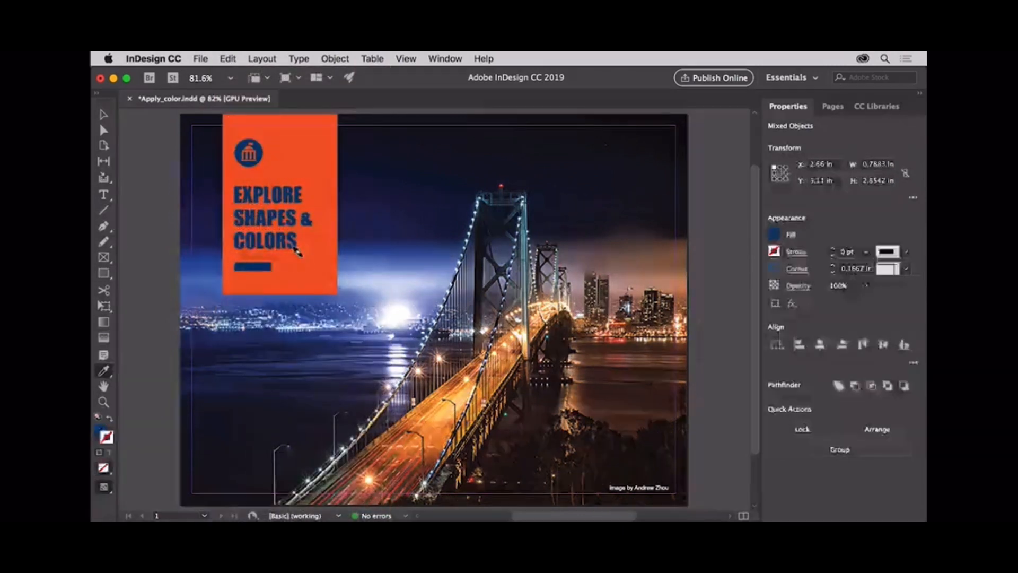